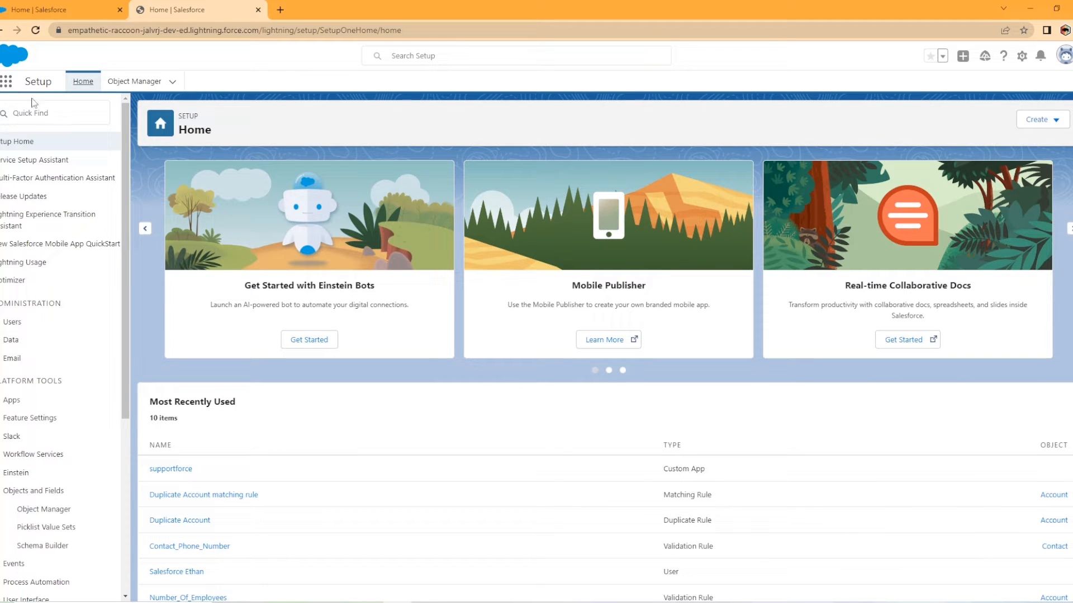
- Open the Object Manager and start creating a new custom object
{"action": "left_click", "coordinate": [172, 84]}
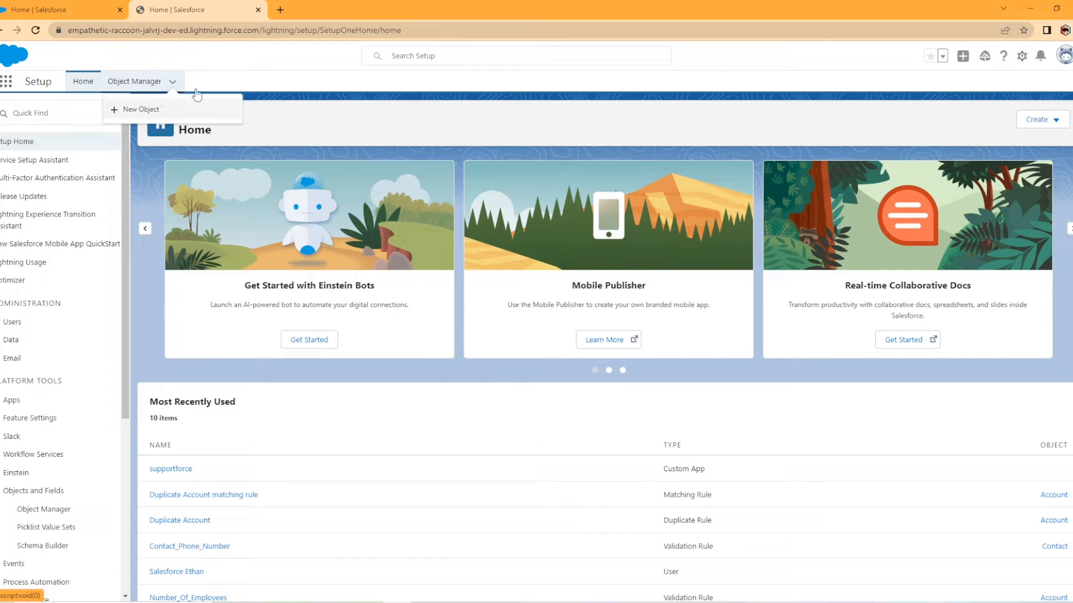
{"action": "left_click", "coordinate": [213, 74]}
{"action": "left_click", "coordinate": [133, 89]}
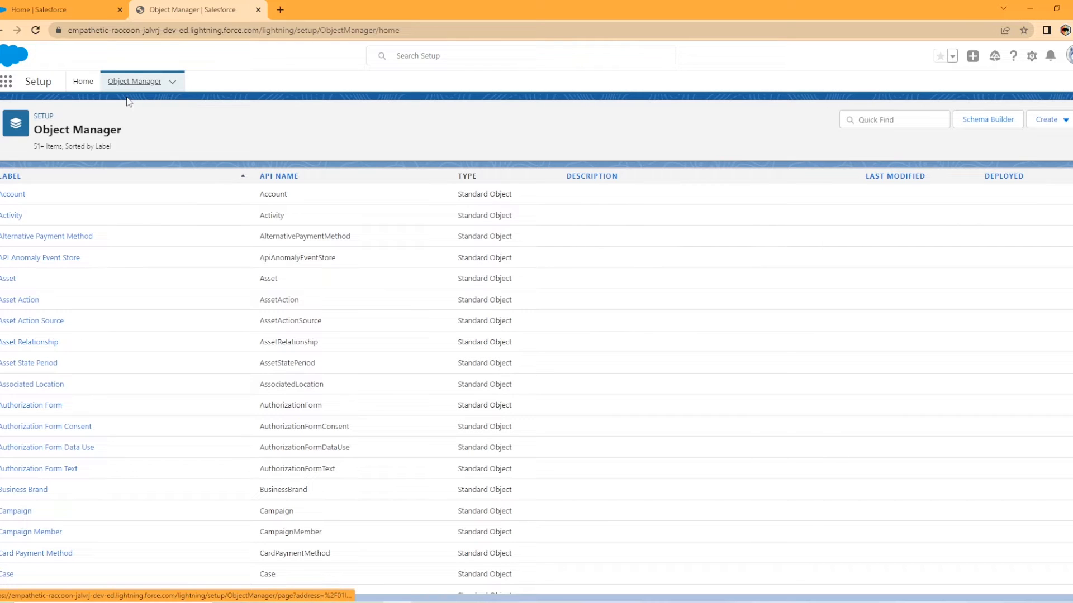
{"action": "left_click", "coordinate": [1062, 124]}
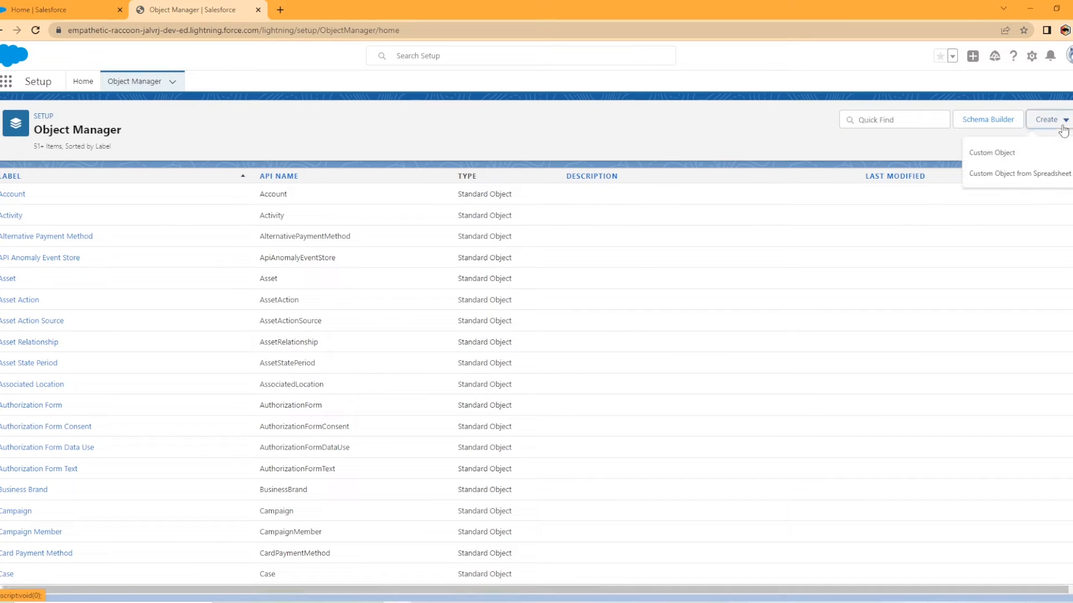
{"action": "left_click", "coordinate": [995, 160]}
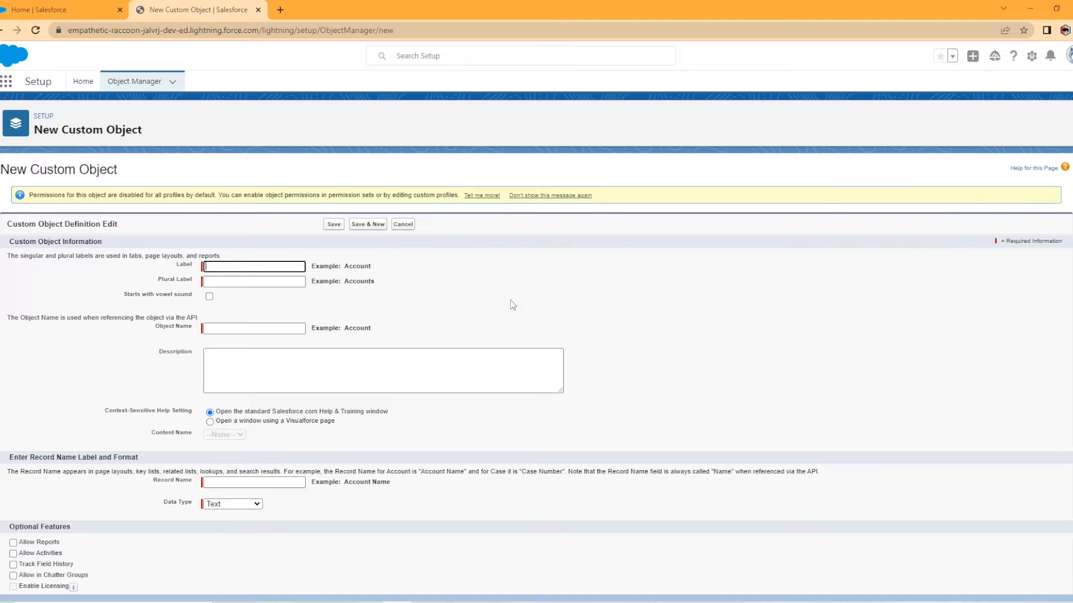
- Set the custom object's label to Invoice and its plural label to Invoices
{"action": "type", "text": "Invoice"}
{"action": "key", "text": "Tab"}
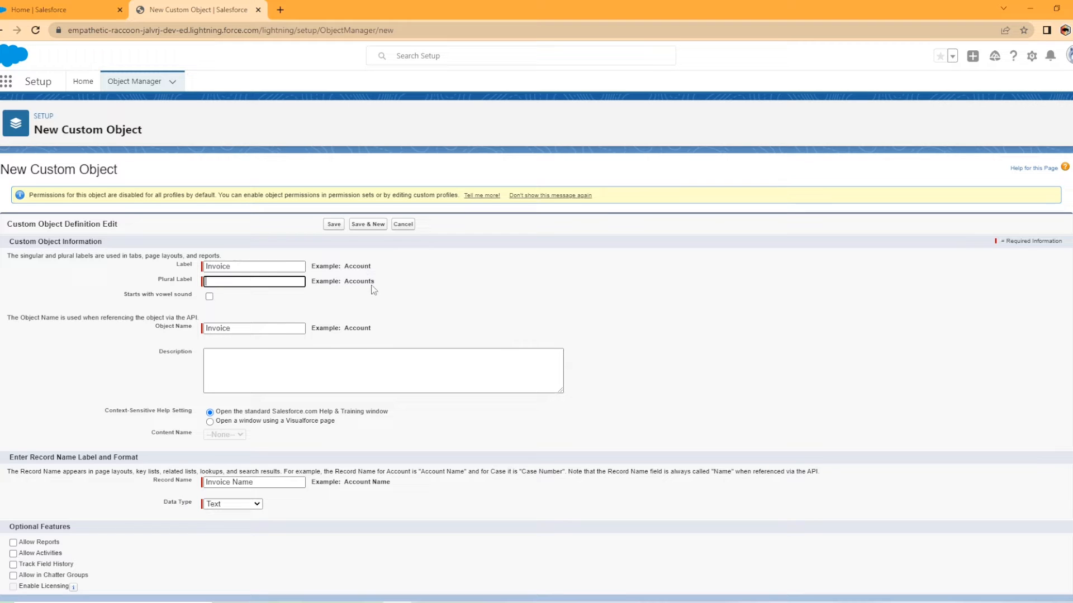
{"action": "key", "text": "shift+Tab"}
{"action": "key", "text": "ctrl+c"}
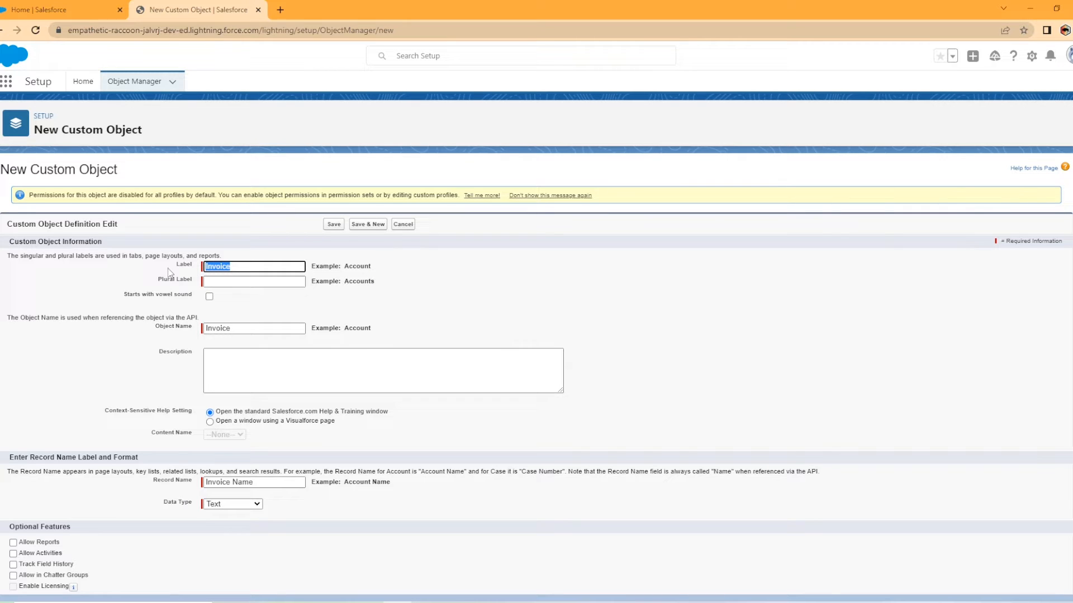
{"action": "left_click", "coordinate": [228, 282]}
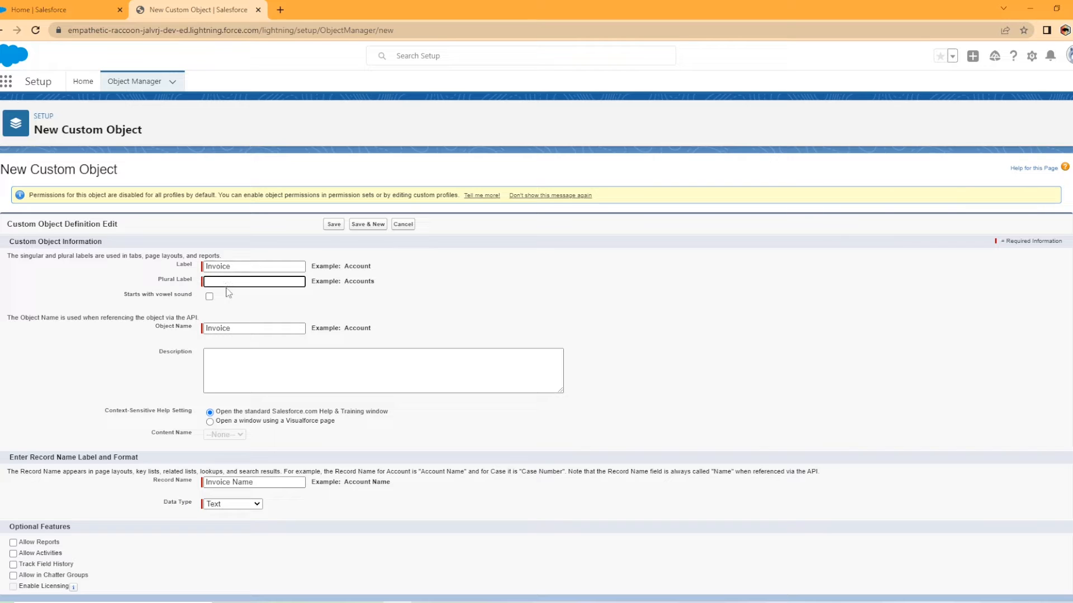
{"action": "key", "text": "ctrl+v"}
{"action": "type", "text": "s"}
{"action": "left_click_drag", "start_coordinate": [379, 310], "coordinate": [406, 328]}
{"action": "left_click", "coordinate": [419, 328]}
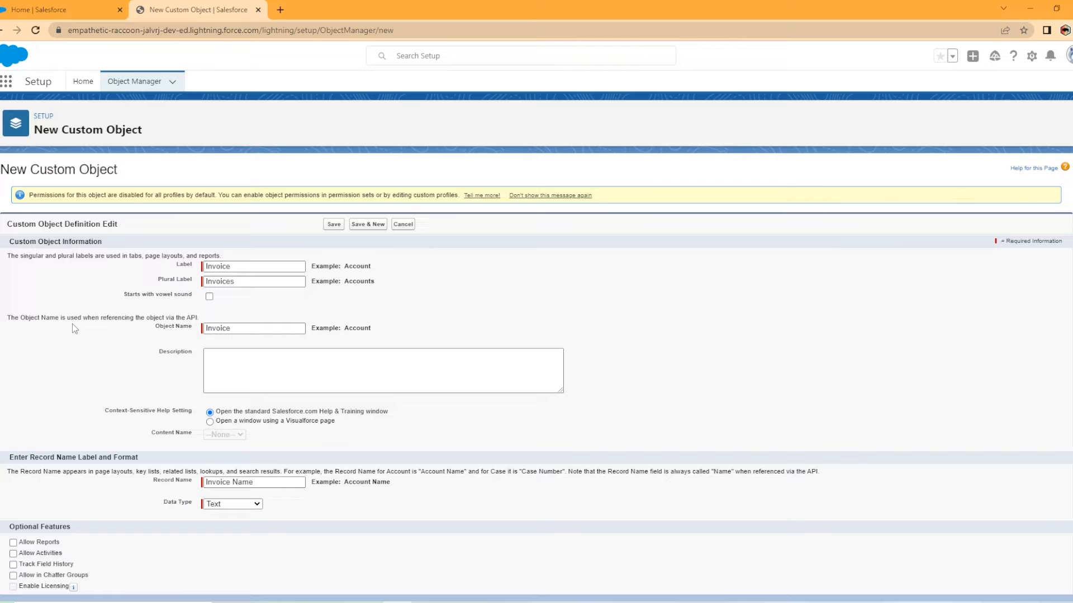
{"action": "left_click", "coordinate": [243, 332]}
{"action": "type", "text": "Number"}
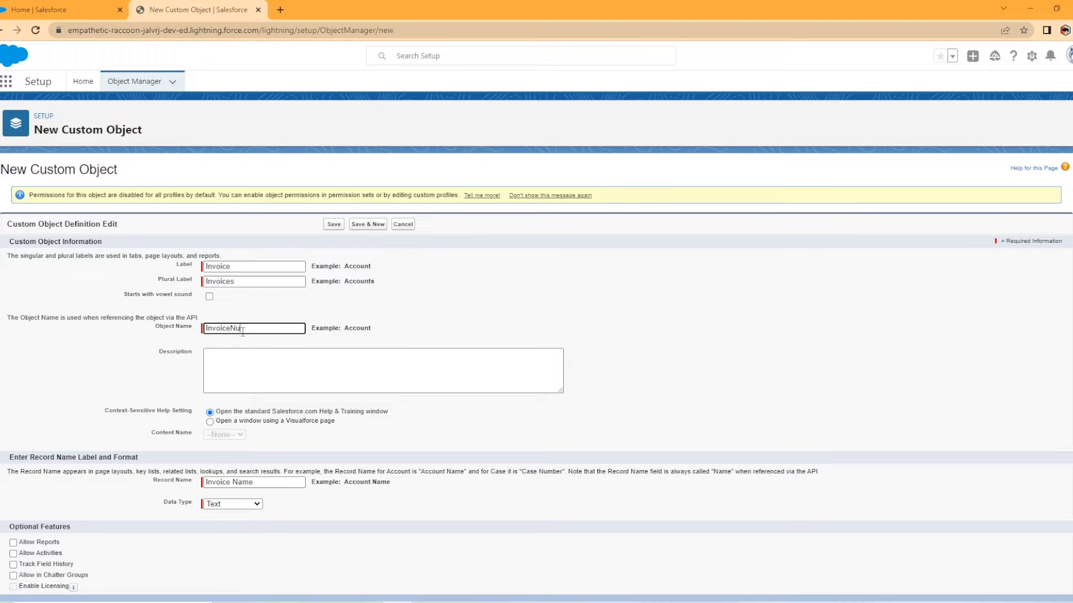
{"action": "key", "text": "BackSpace"}
{"action": "key", "text": "BackSpace"}
{"action": "key", "text": "BackSpace"}
{"action": "key", "text": "BackSpace"}
{"action": "key", "text": "Tab"}
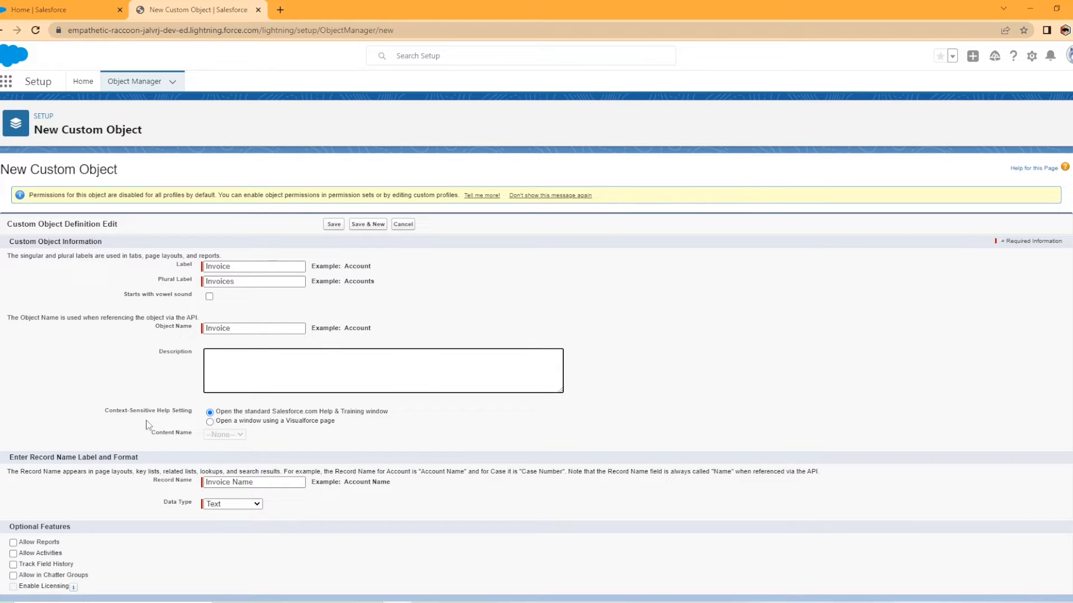
- Enable Allow Reports, Allow Activities and Track Field History for the Invoice object
{"action": "scroll", "coordinate": [319, 416], "scroll_direction": "down", "scroll_amount": 1}
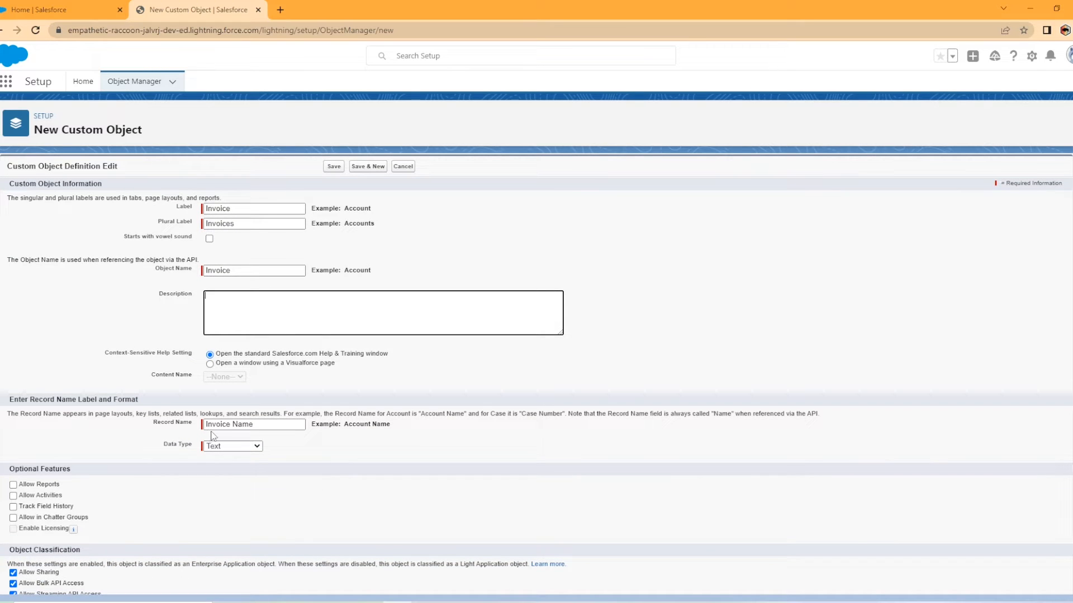
{"action": "scroll", "coordinate": [286, 466], "scroll_direction": "down", "scroll_amount": 1}
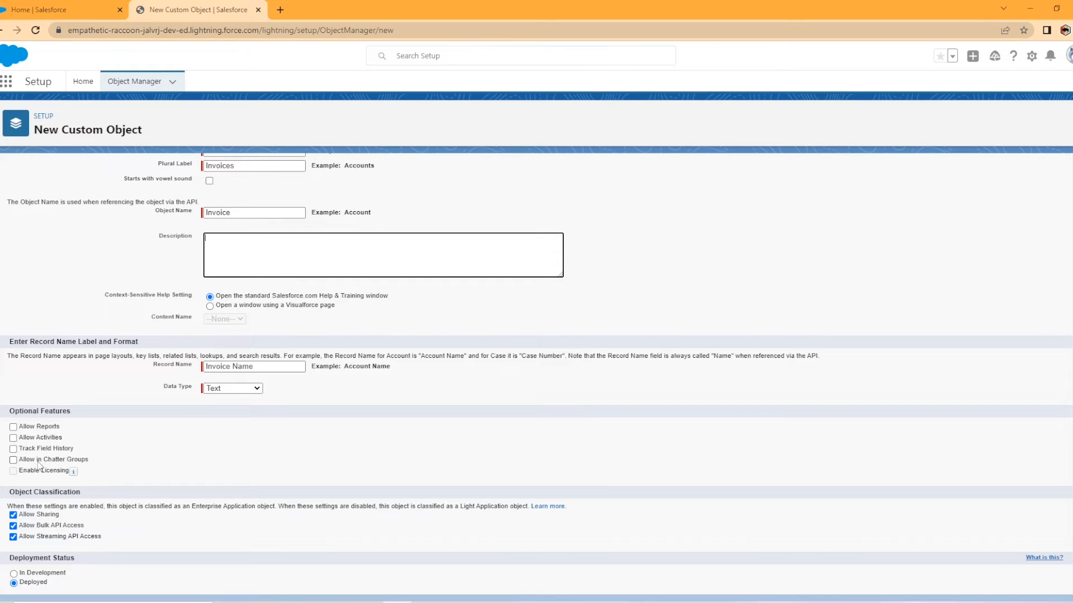
{"action": "left_click", "coordinate": [14, 428]}
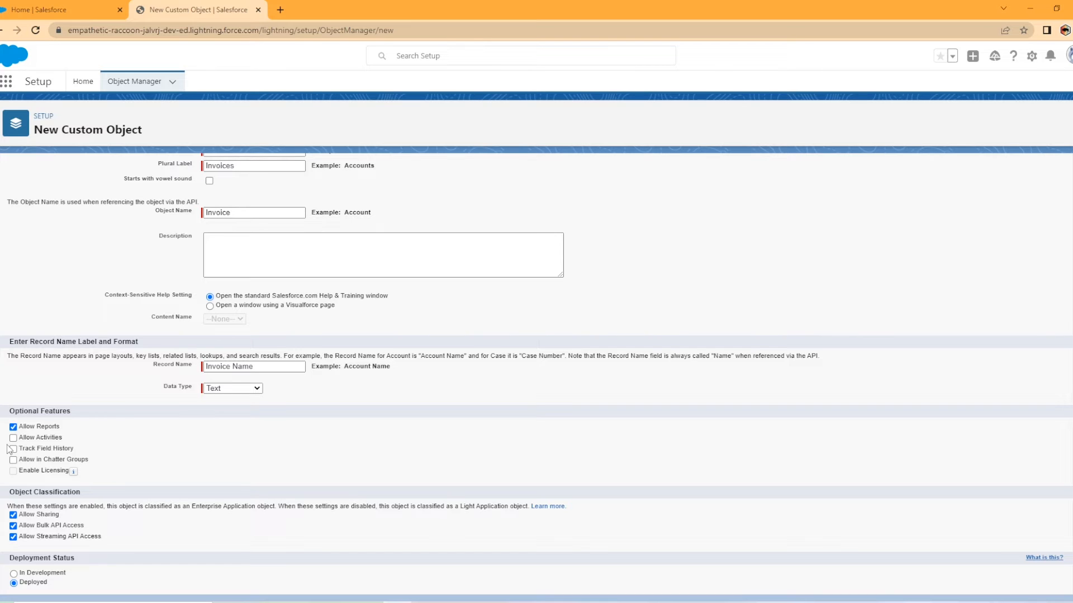
{"action": "left_click", "coordinate": [13, 438]}
{"action": "left_click", "coordinate": [14, 449]}
- Enable launching the New Custom Tab Wizard after saving, and save the Invoice object
{"action": "scroll", "coordinate": [59, 475], "scroll_direction": "down", "scroll_amount": 3}
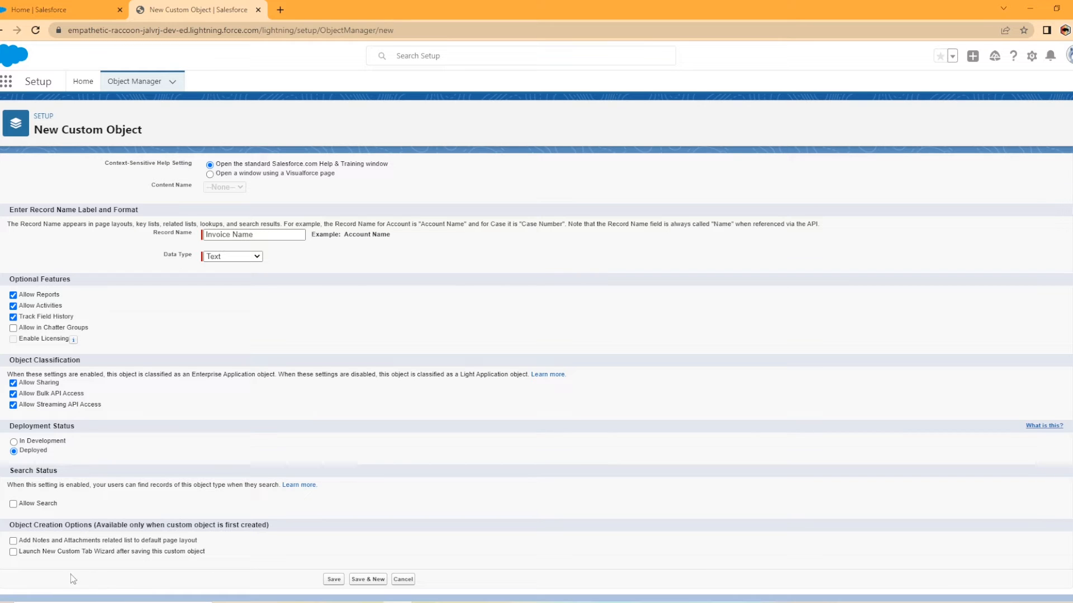
{"action": "left_click", "coordinate": [13, 552]}
{"action": "left_click", "coordinate": [336, 579]}
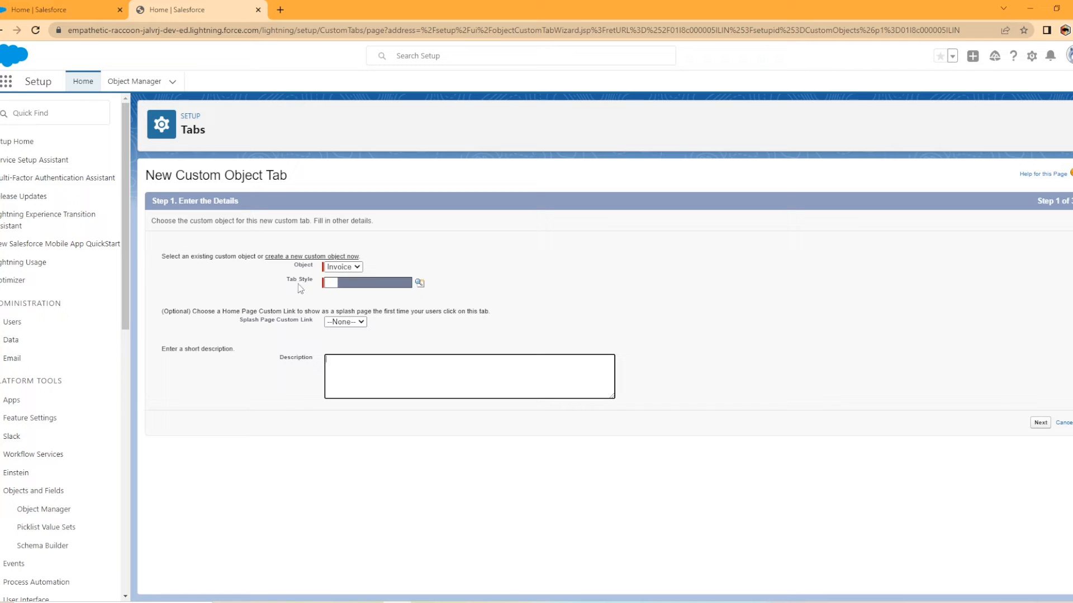
- Choose the Dice tab style for the Invoice tab, leave the splash page link at None, and continue to the profile settings
{"action": "left_click", "coordinate": [419, 283]}
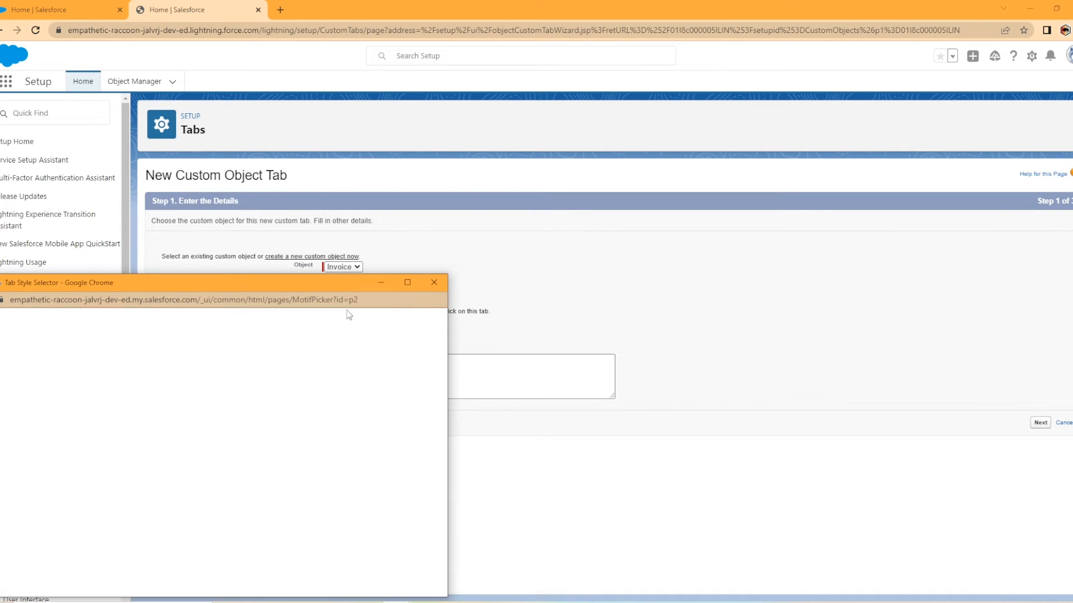
{"action": "left_click_drag", "start_coordinate": [253, 283], "coordinate": [547, 129]}
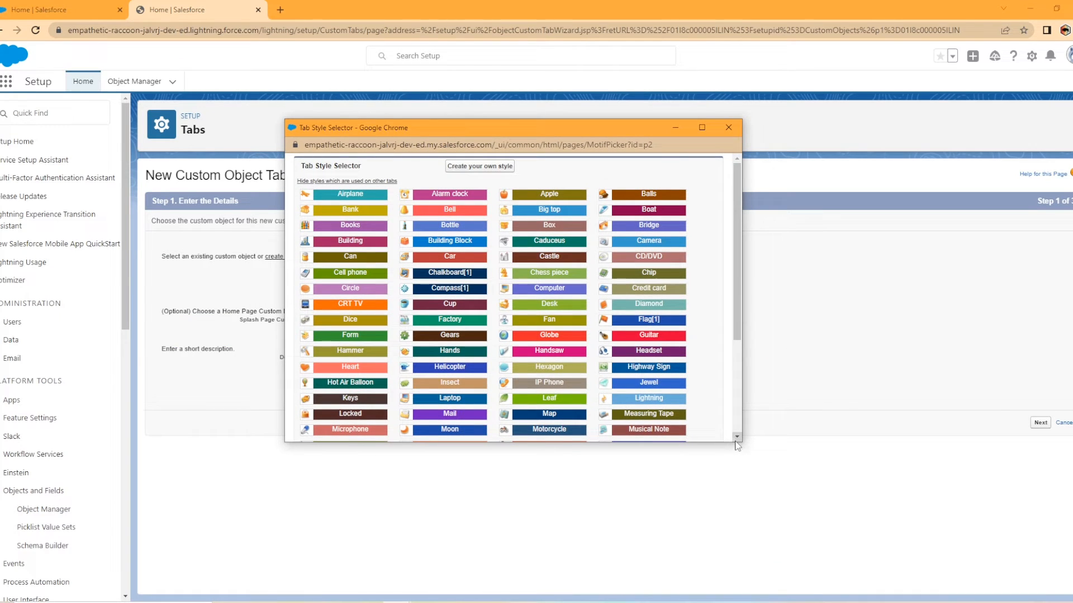
{"action": "left_click_drag", "start_coordinate": [743, 445], "coordinate": [843, 592]}
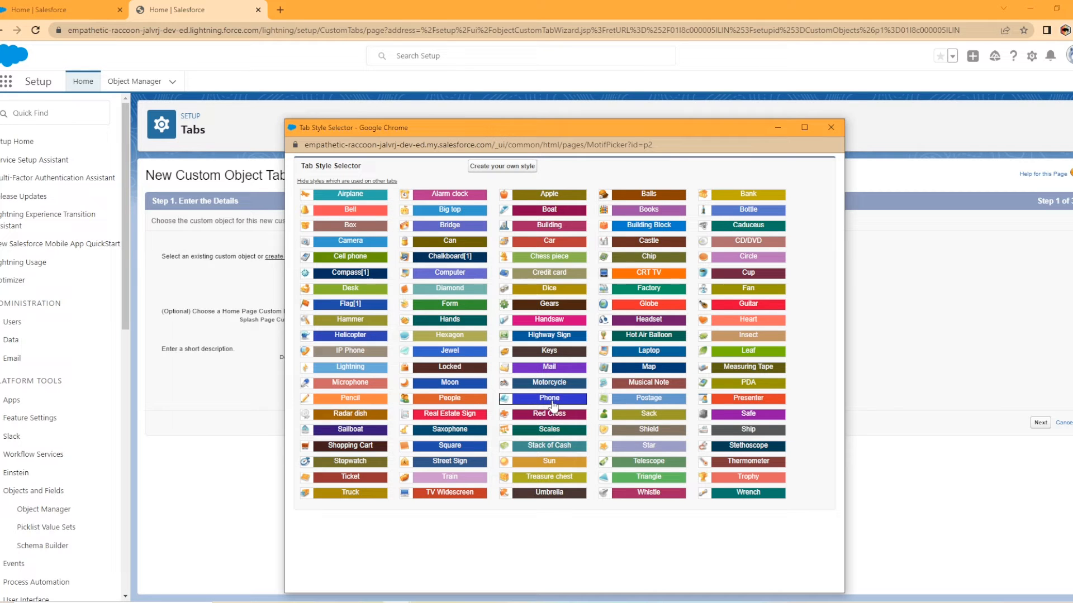
{"action": "left_click", "coordinate": [550, 289]}
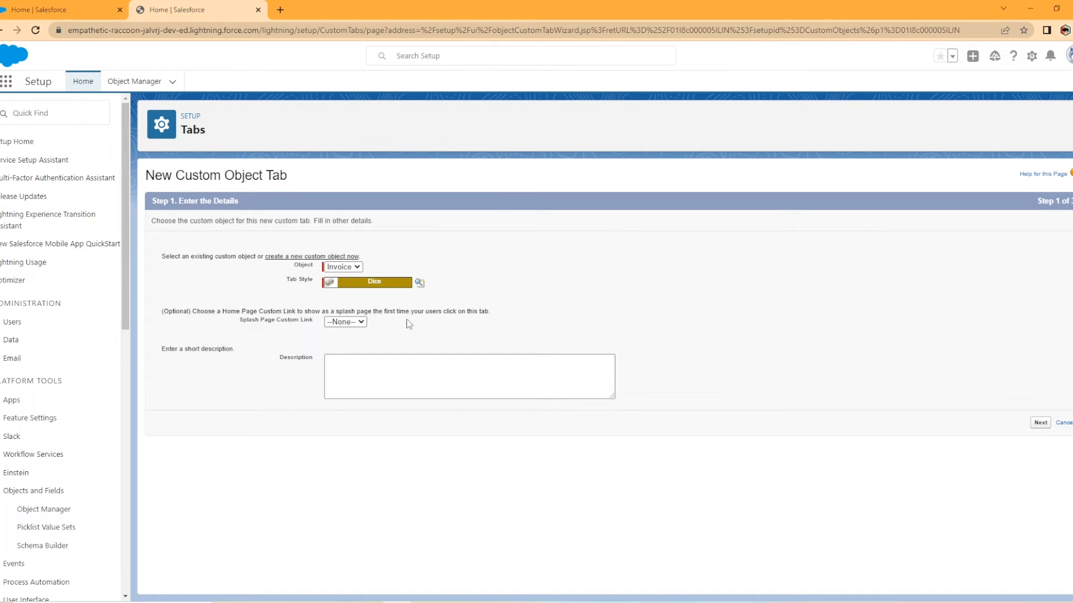
{"action": "left_click", "coordinate": [358, 324]}
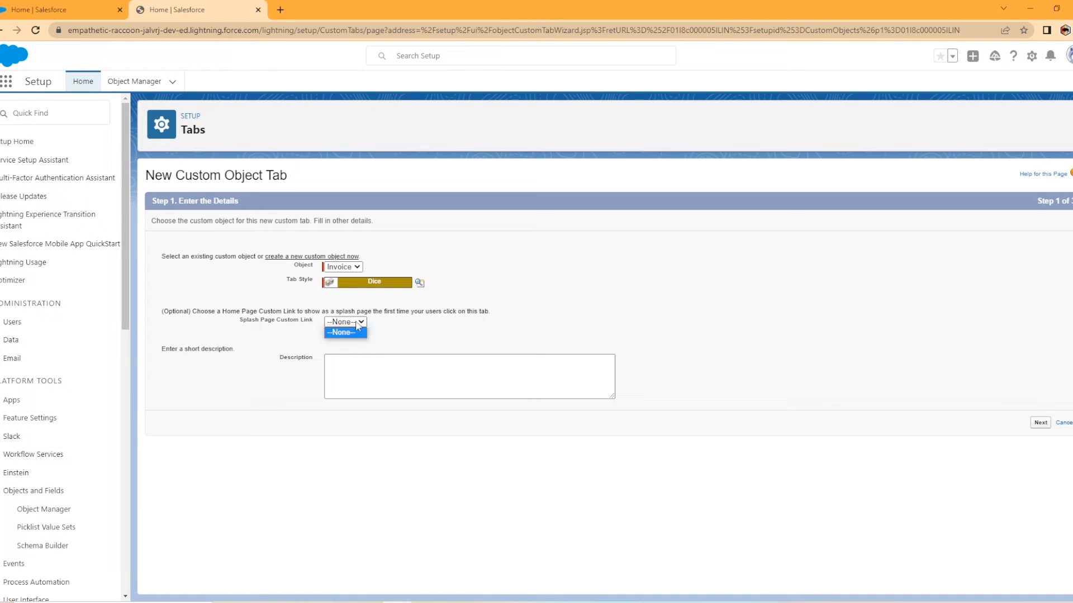
{"action": "left_click", "coordinate": [356, 324]}
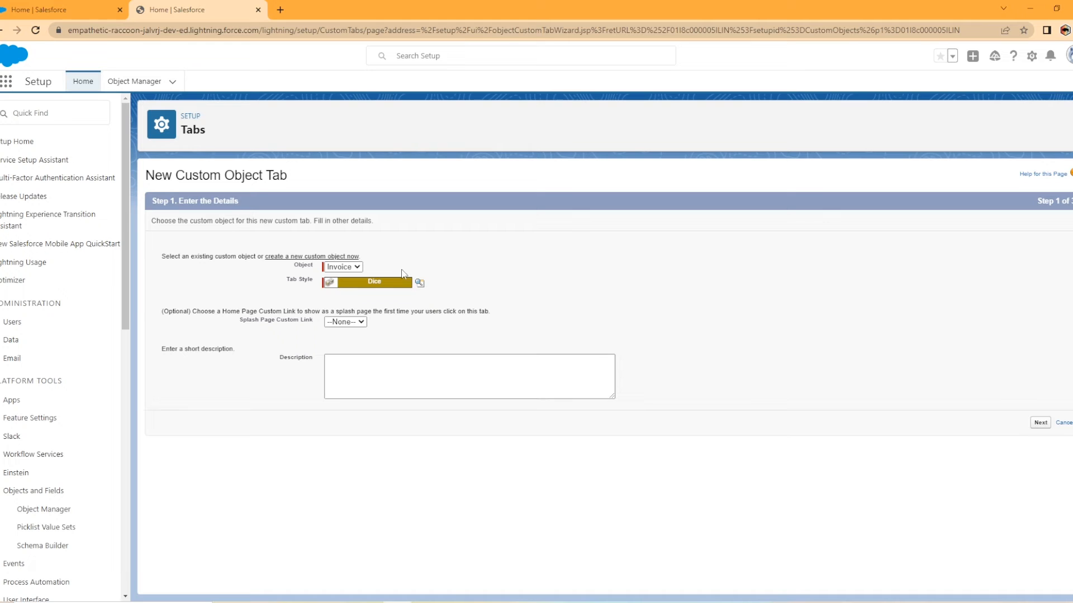
{"action": "left_click", "coordinate": [1040, 423]}
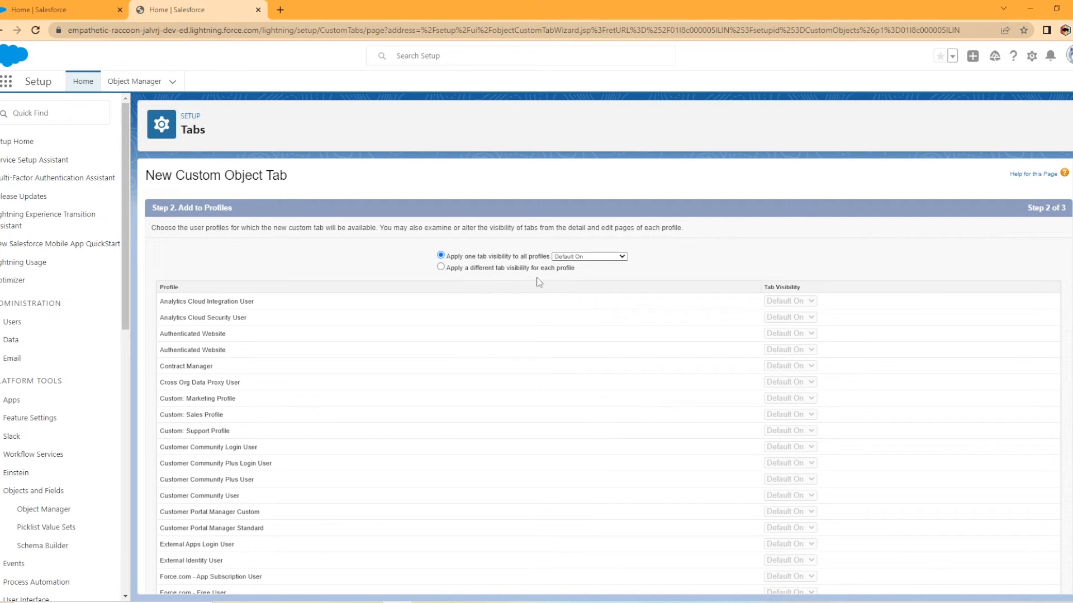
- Apply a different tab visibility for each profile and set Analytics Cloud Integration User to Default Off
{"action": "left_click", "coordinate": [441, 267]}
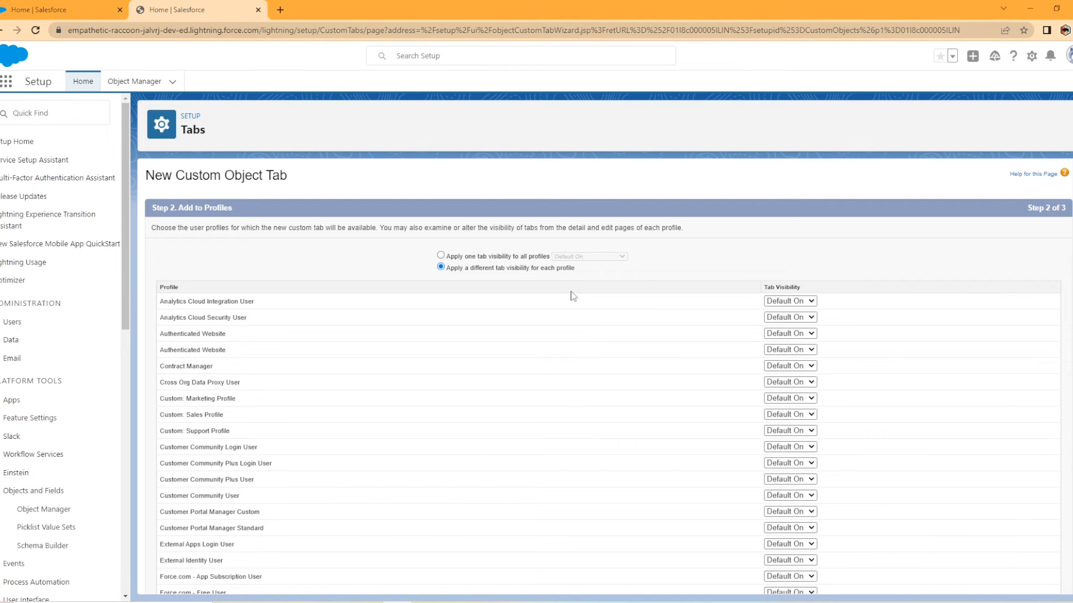
{"action": "scroll", "coordinate": [524, 428], "scroll_direction": "down", "scroll_amount": 5}
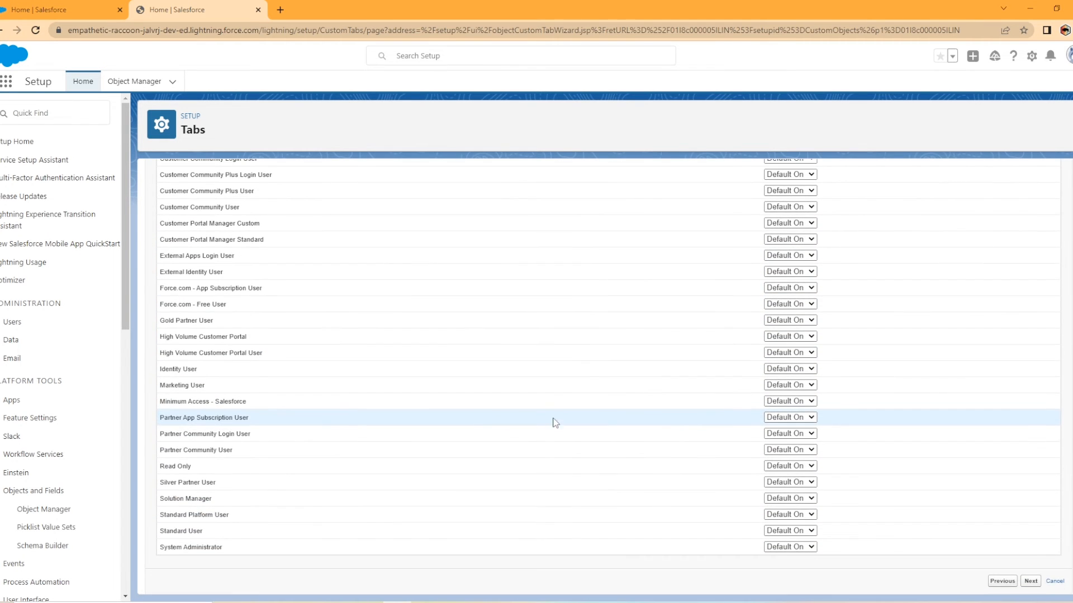
{"action": "scroll", "coordinate": [553, 421], "scroll_direction": "up", "scroll_amount": 5}
{"action": "left_click", "coordinate": [809, 301]}
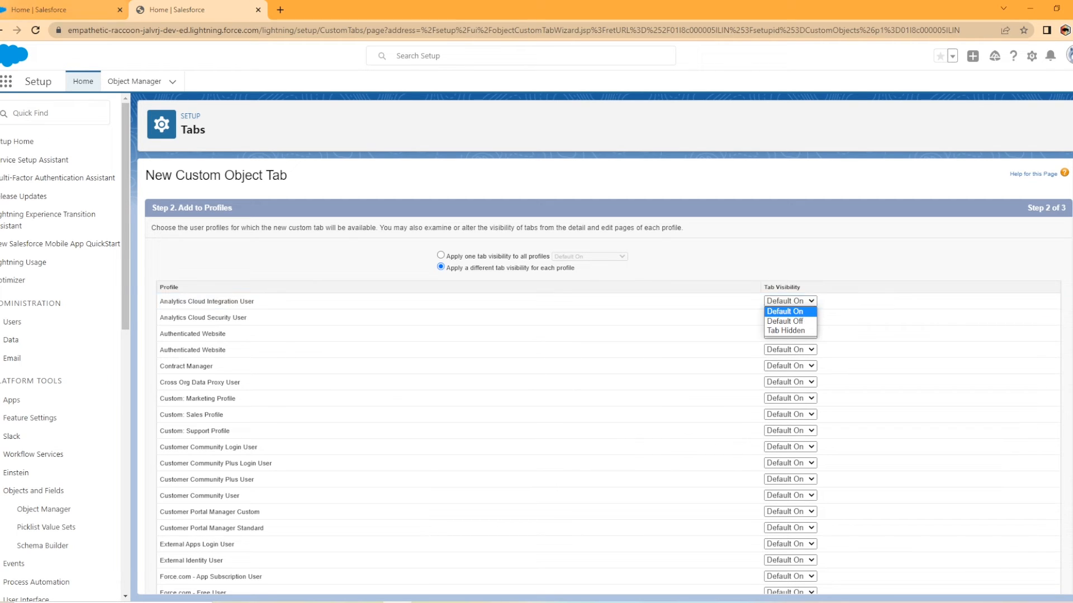
{"action": "left_click", "coordinate": [85, 1]}
{"action": "left_click", "coordinate": [190, 9]}
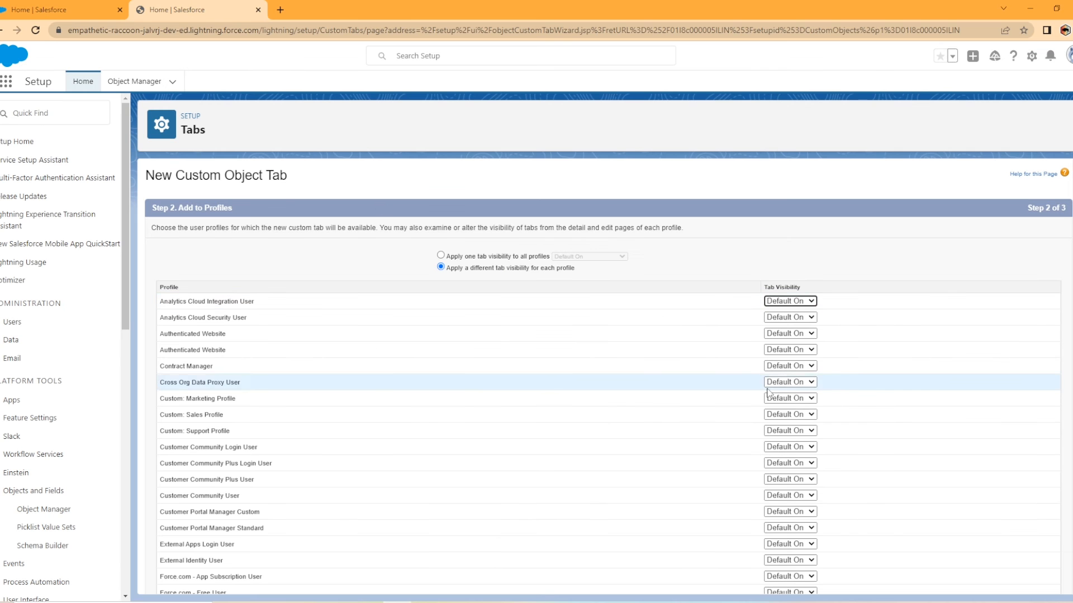
{"action": "left_click", "coordinate": [810, 301]}
{"action": "left_click", "coordinate": [782, 318]}
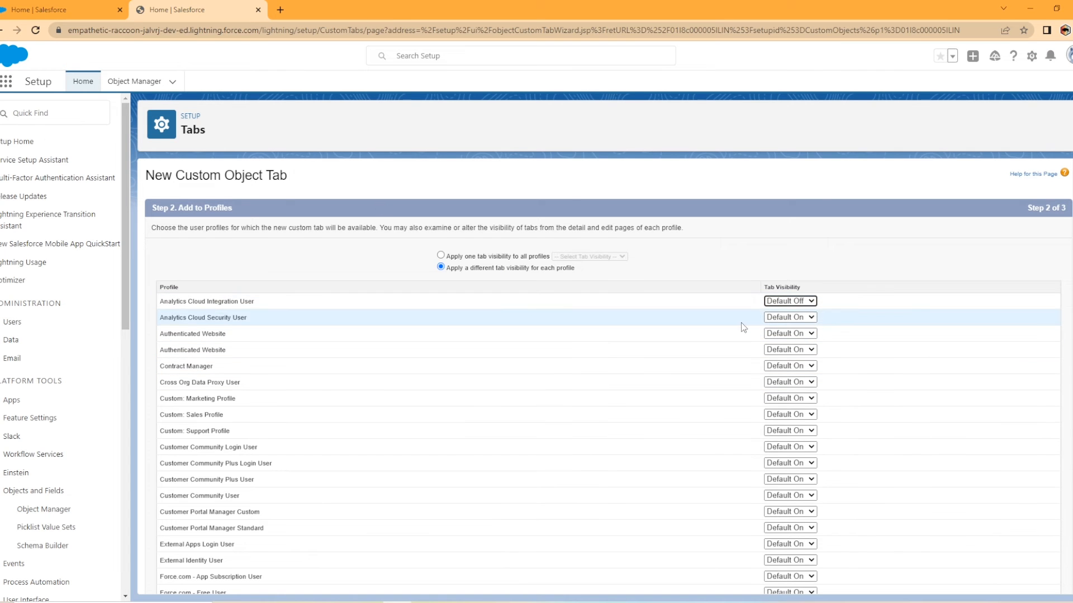
- Switch the Analytics Cloud Integration User tab visibility between Tab Hidden and Default Off, ending on Tab Hidden
{"action": "left_click", "coordinate": [799, 302]}
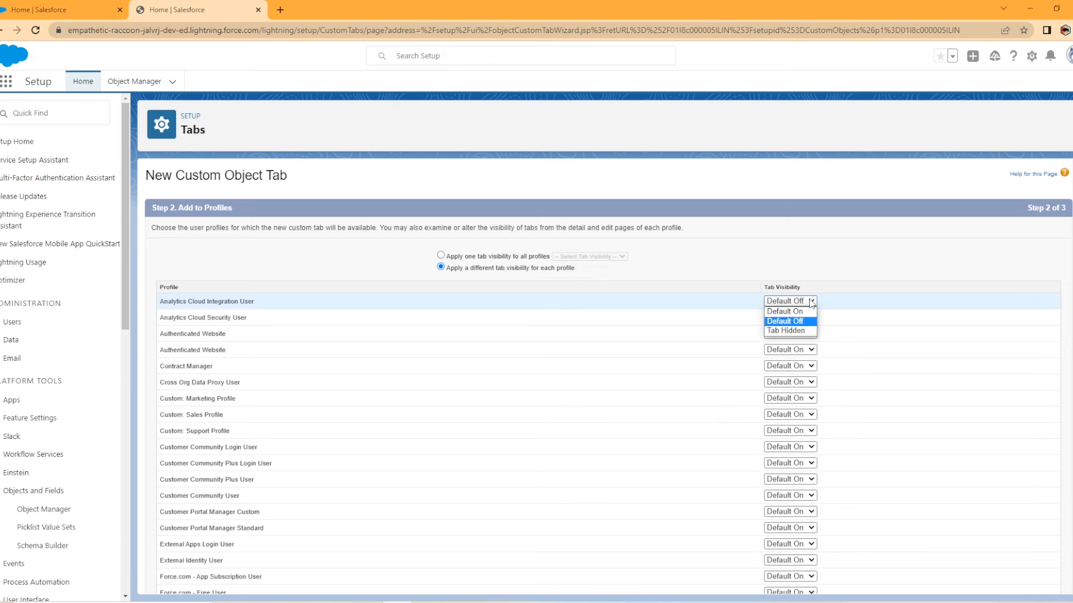
{"action": "left_click", "coordinate": [800, 331]}
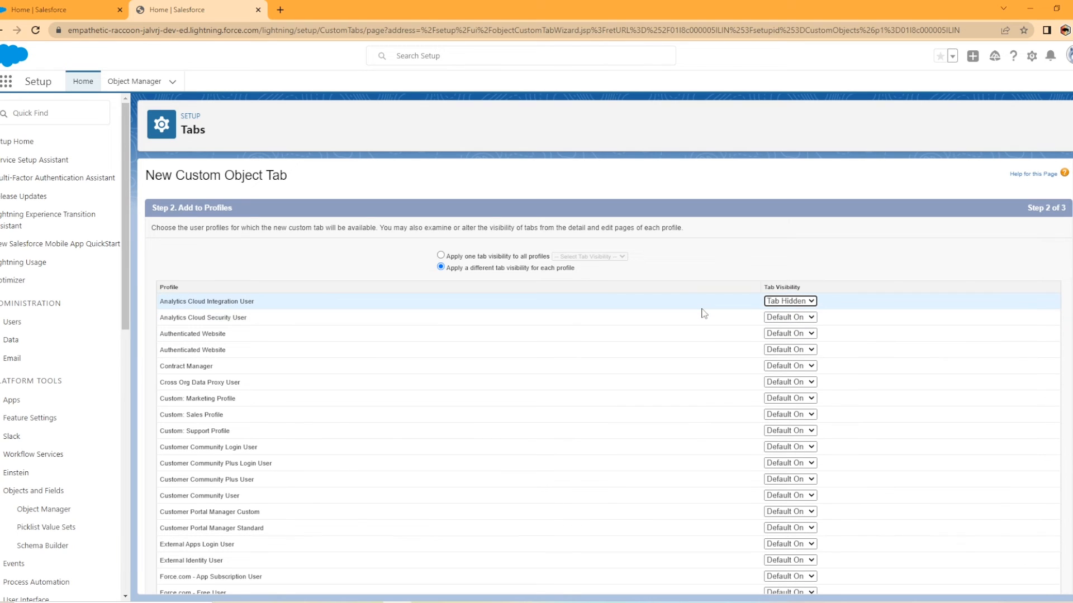
{"action": "left_click", "coordinate": [799, 301]}
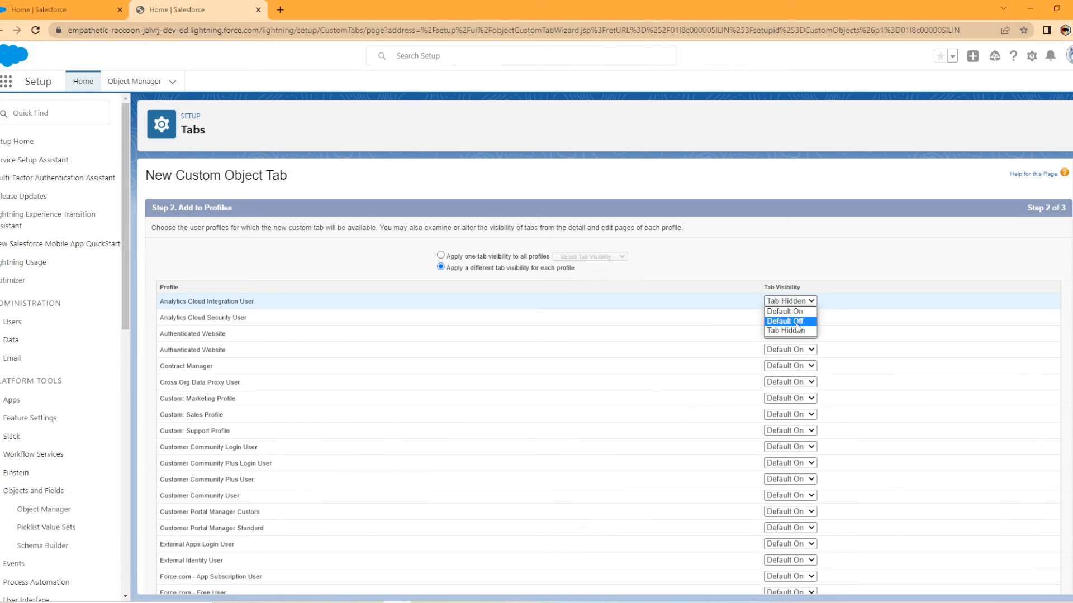
{"action": "left_click", "coordinate": [797, 322]}
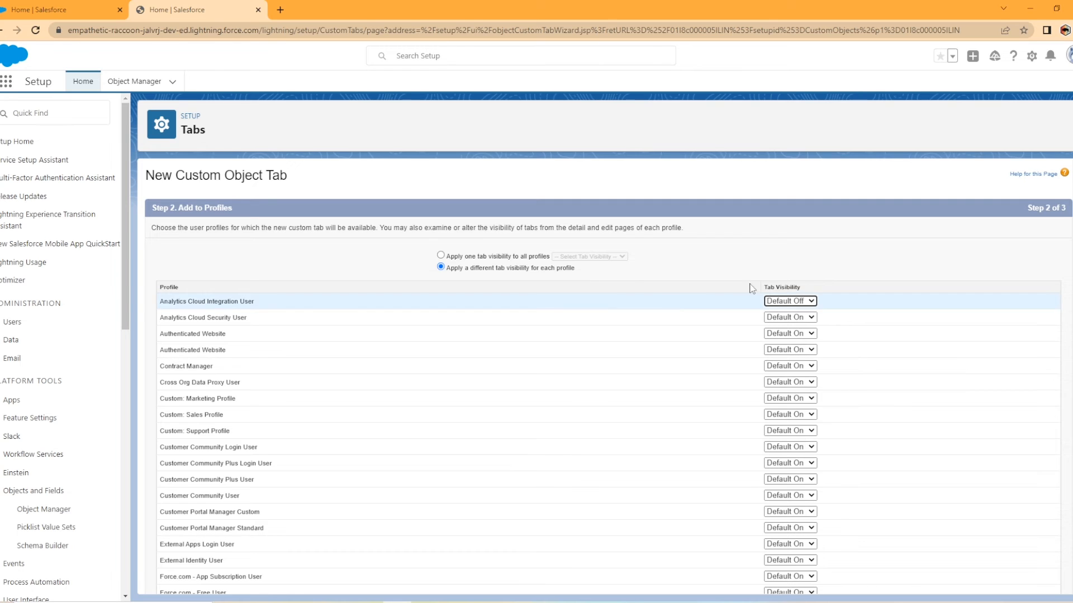
{"action": "left_click", "coordinate": [798, 301]}
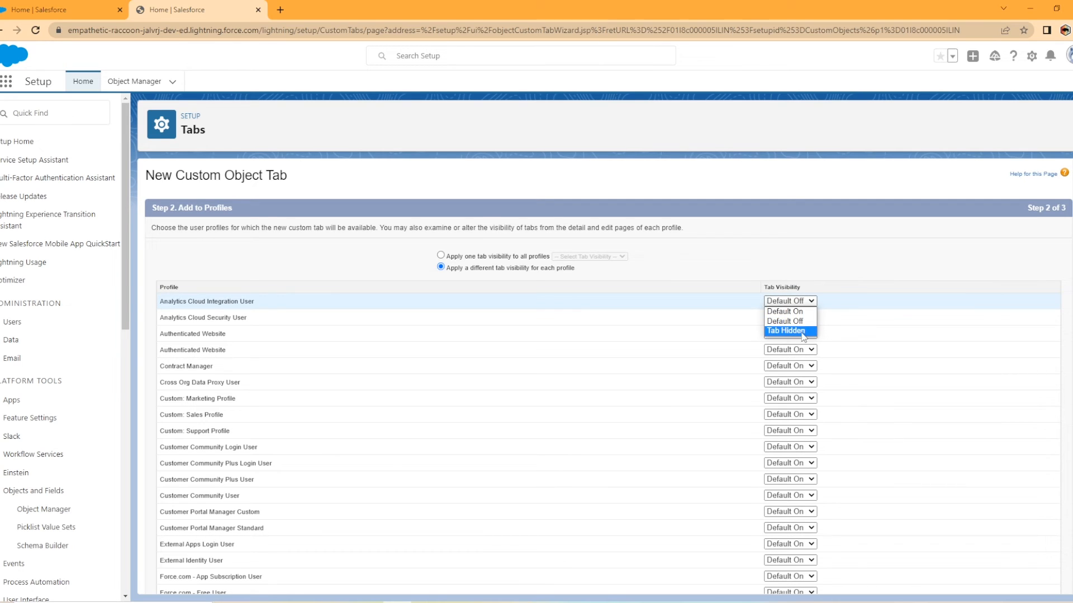
{"action": "left_click", "coordinate": [786, 331]}
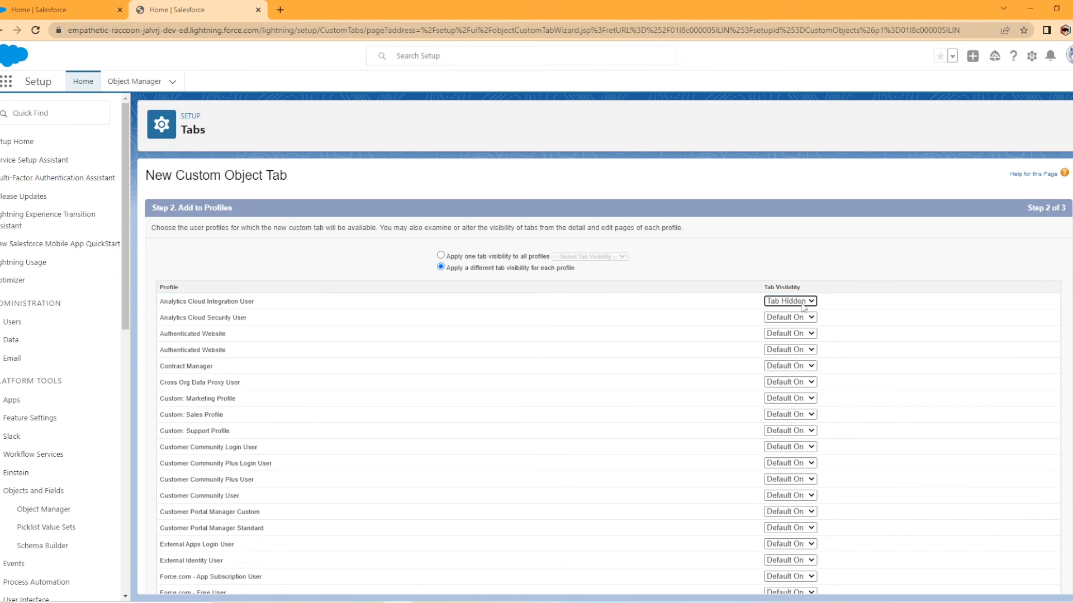
- Apply one tab visibility to all profiles and set it to Default On
{"action": "left_click", "coordinate": [442, 255]}
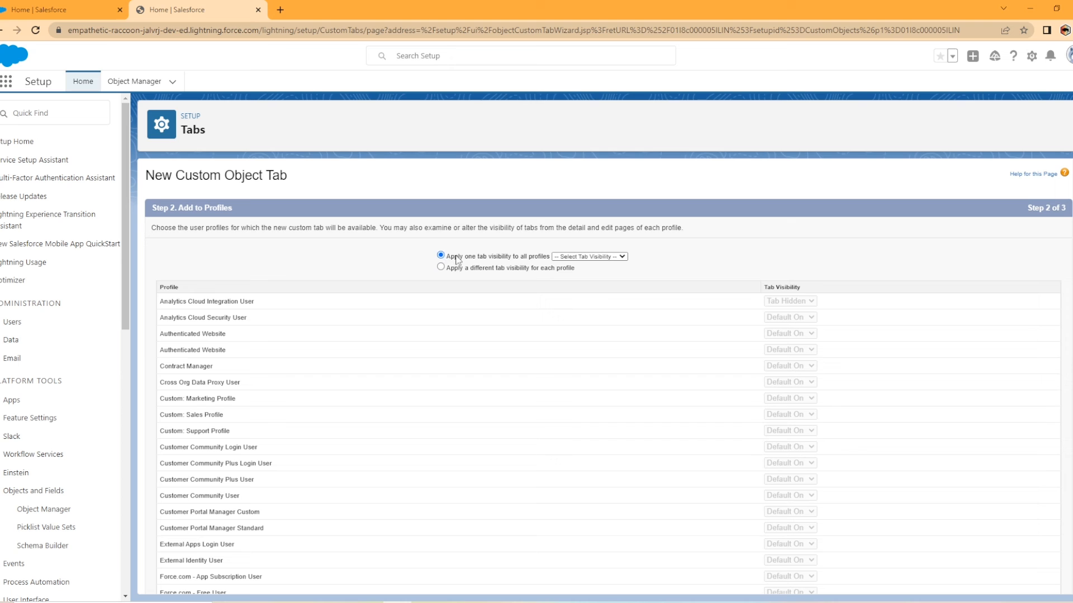
{"action": "left_click", "coordinate": [619, 257]}
{"action": "left_click", "coordinate": [570, 271]}
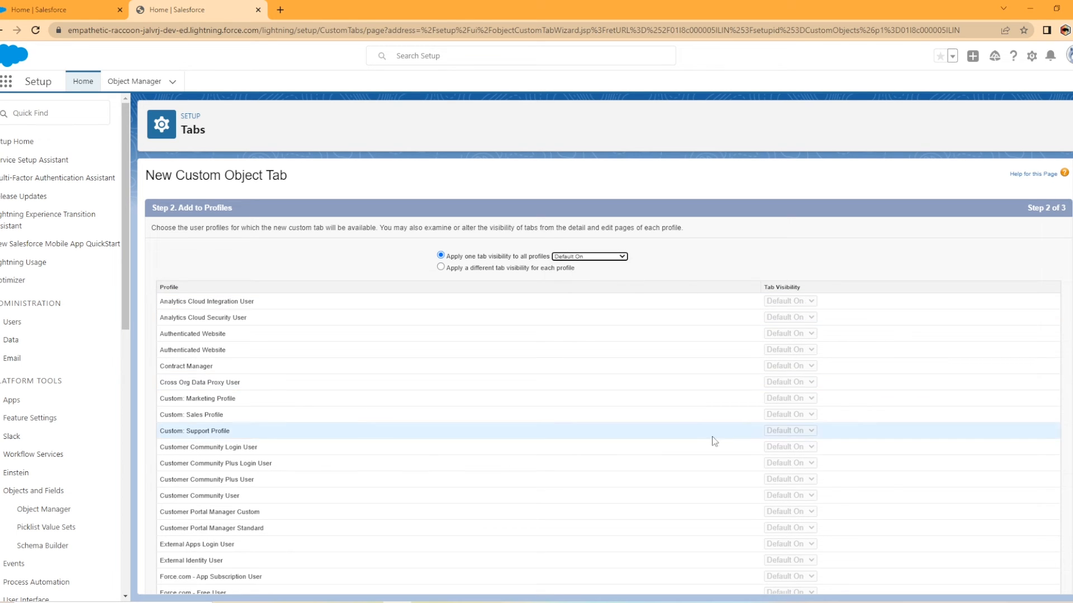
- Accept the profile visibility settings for the Invoice tab and continue to the custom app assignment
{"action": "scroll", "coordinate": [860, 447], "scroll_direction": "down", "scroll_amount": 5}
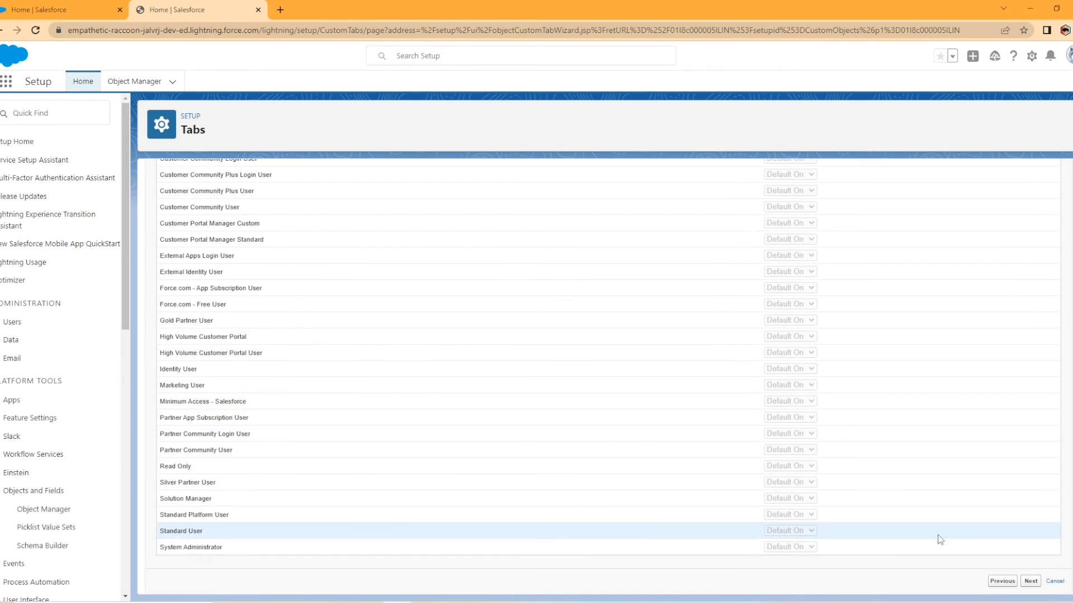
{"action": "left_click", "coordinate": [1031, 582]}
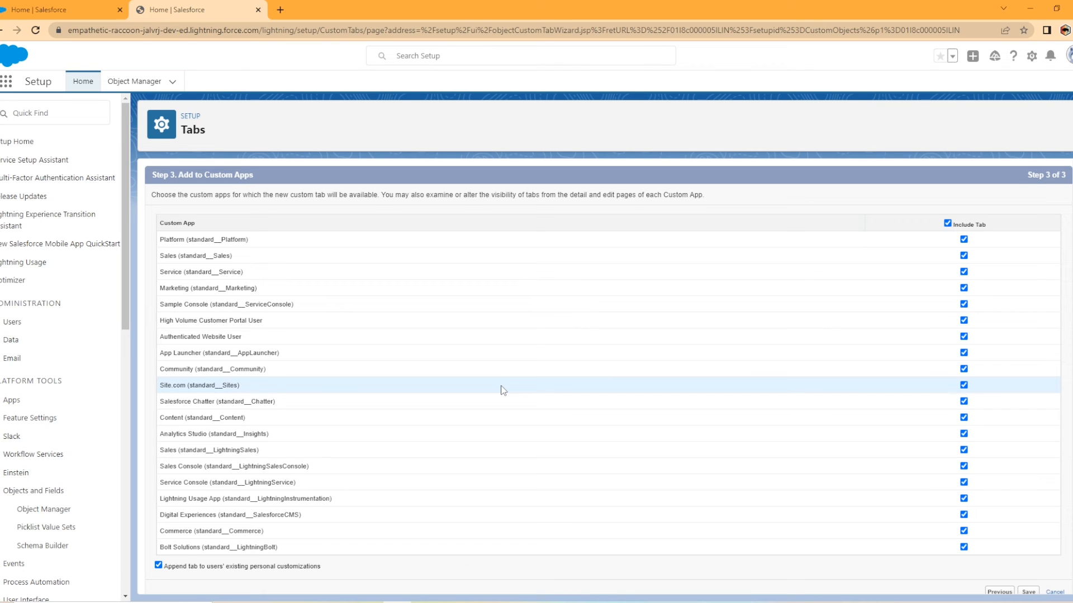
{"action": "left_click", "coordinate": [947, 223]}
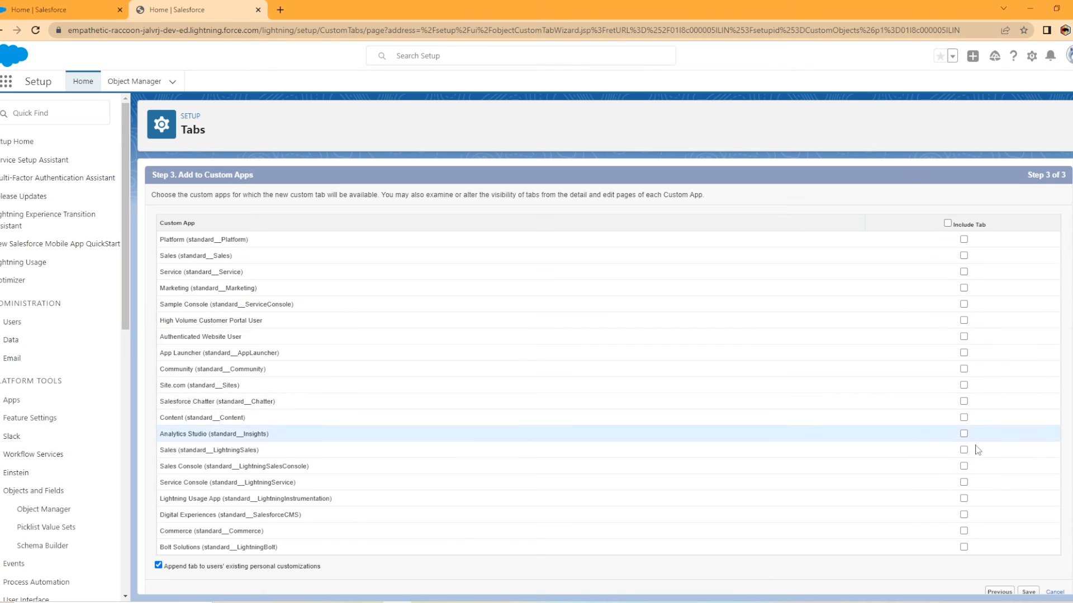
{"action": "left_click", "coordinate": [964, 466]}
{"action": "scroll", "coordinate": [830, 461], "scroll_direction": "down", "scroll_amount": 1}
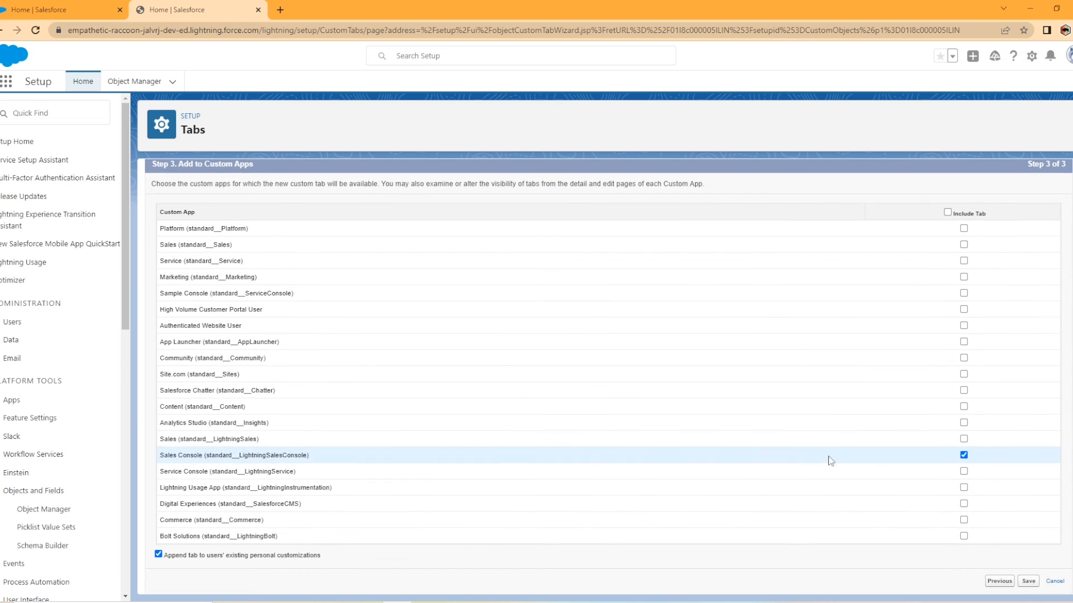
{"action": "left_click", "coordinate": [963, 454]}
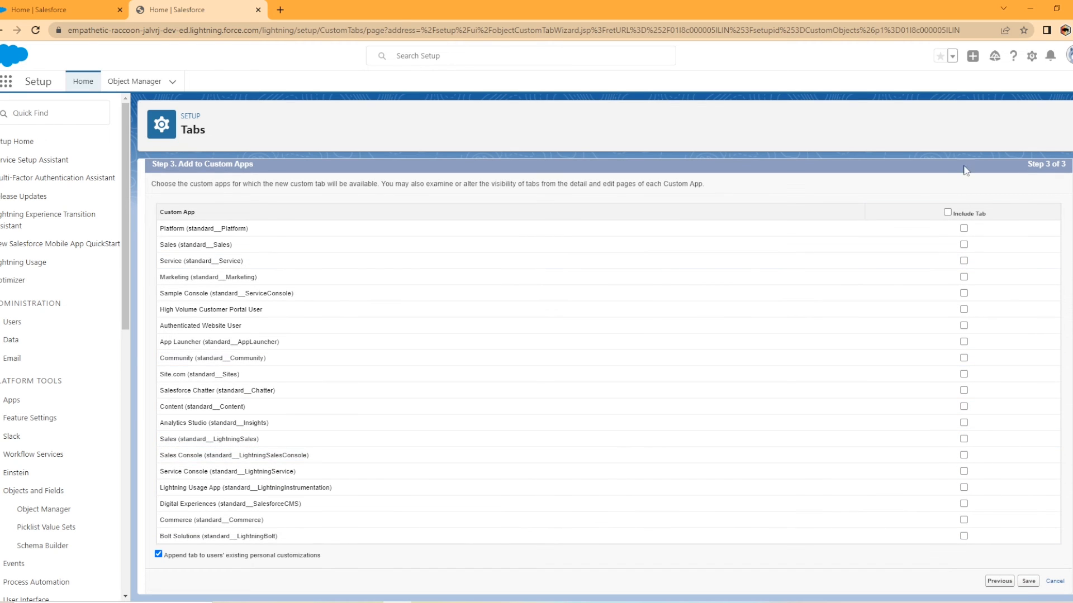
- Include the Invoice tab in all custom apps and save the new custom tab
{"action": "left_click", "coordinate": [947, 212]}
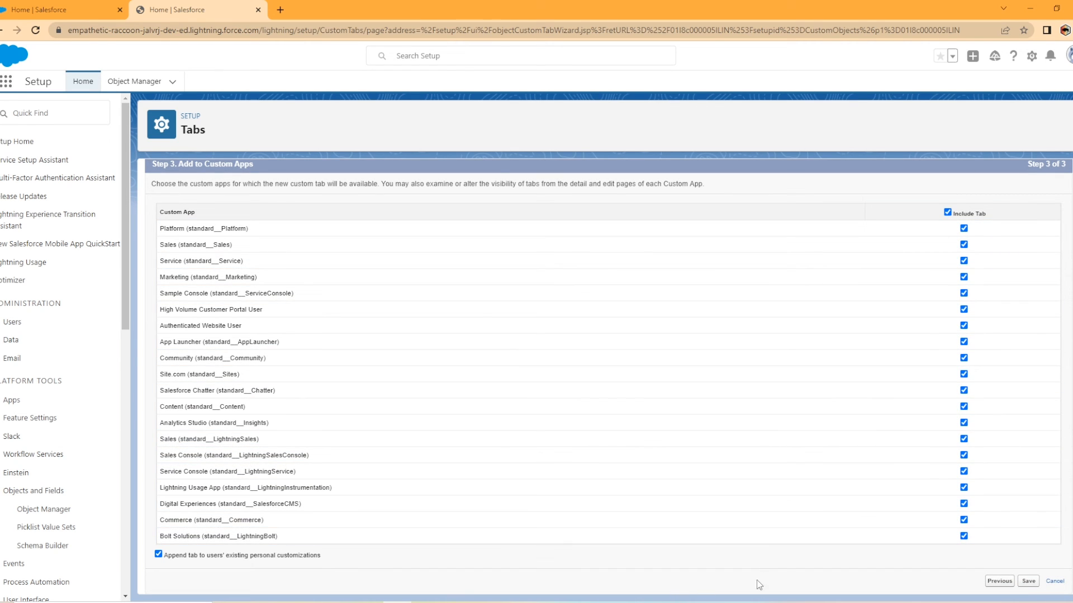
{"action": "left_click", "coordinate": [1028, 581]}
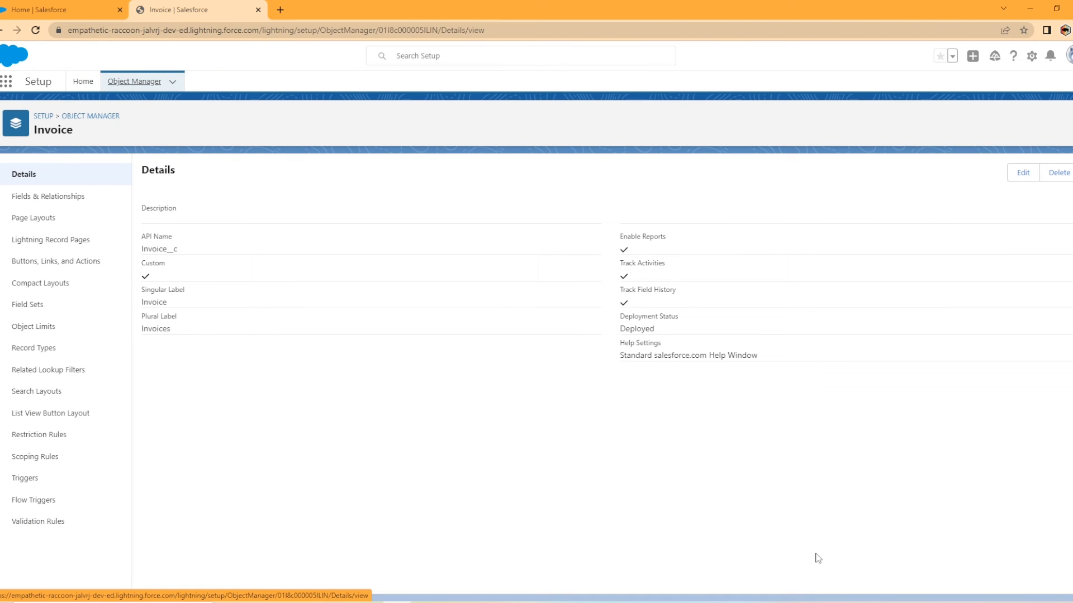
- Reload the Sales app and inspect the new record form on the Invoices tab, cancelling it without saving
{"action": "left_click", "coordinate": [47, 8]}
{"action": "left_click", "coordinate": [35, 32]}
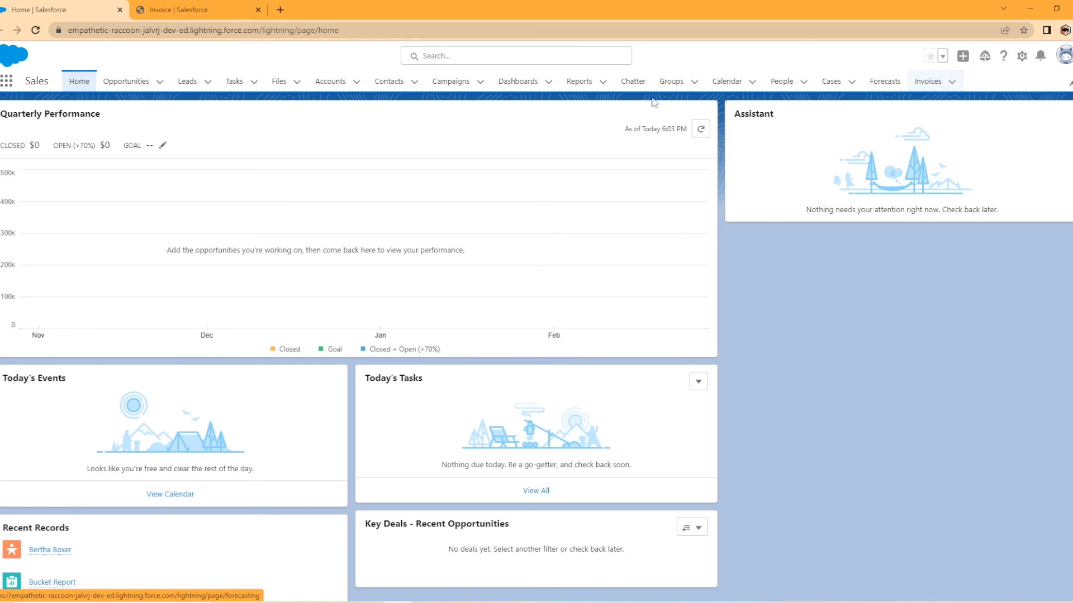
{"action": "left_click", "coordinate": [929, 82]}
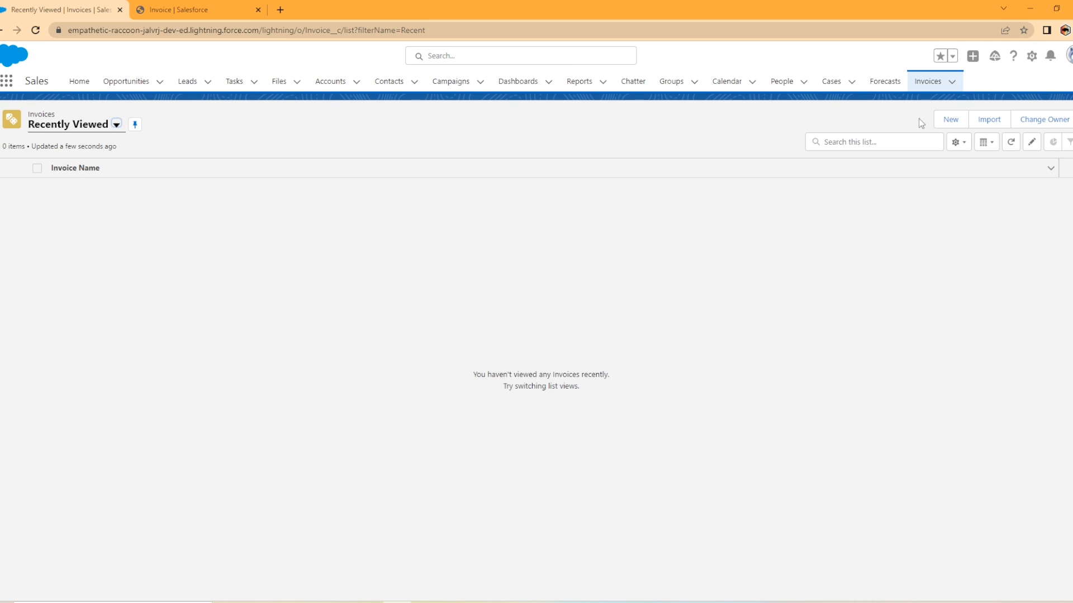
{"action": "left_click", "coordinate": [949, 120]}
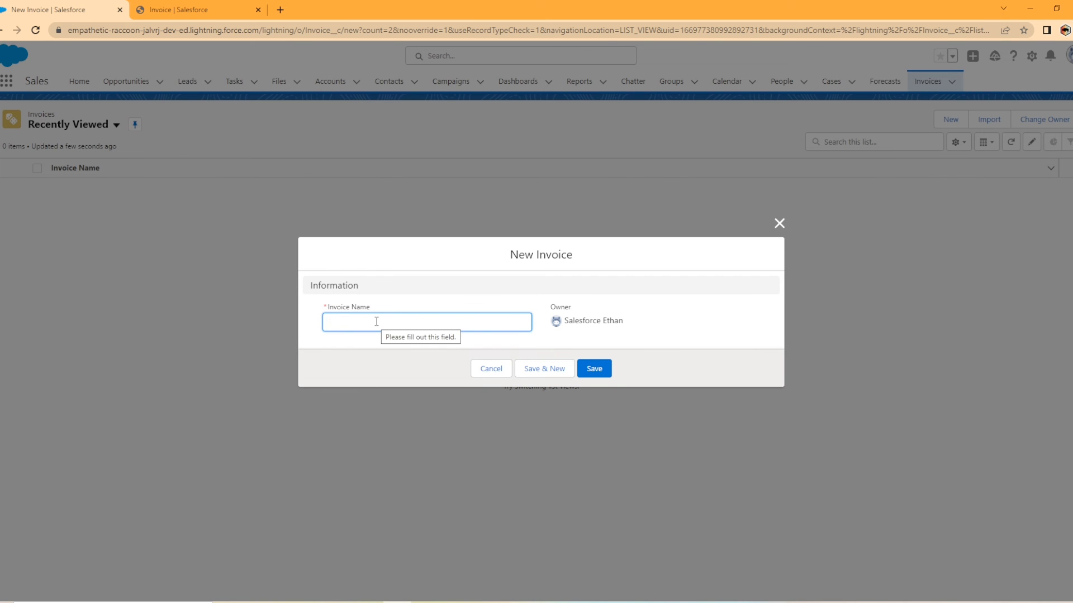
{"action": "left_click", "coordinate": [492, 370]}
- View the Invoice object's Fields & Relationships in Setup and return to the Invoices list in the Sales app
{"action": "left_click", "coordinate": [230, 9]}
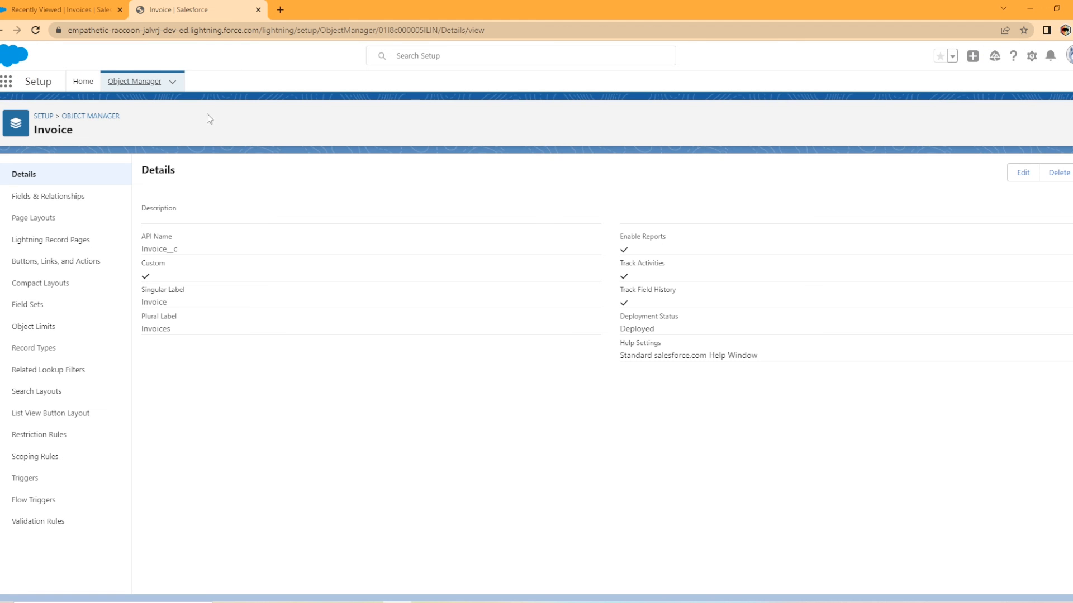
{"action": "left_click", "coordinate": [74, 205]}
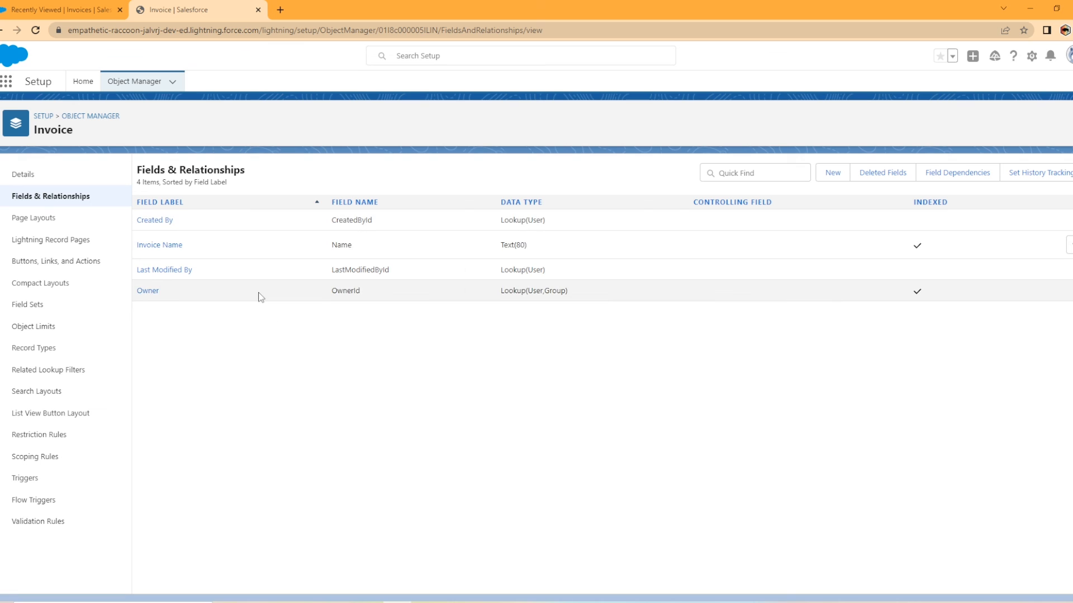
{"action": "left_click", "coordinate": [69, 10]}
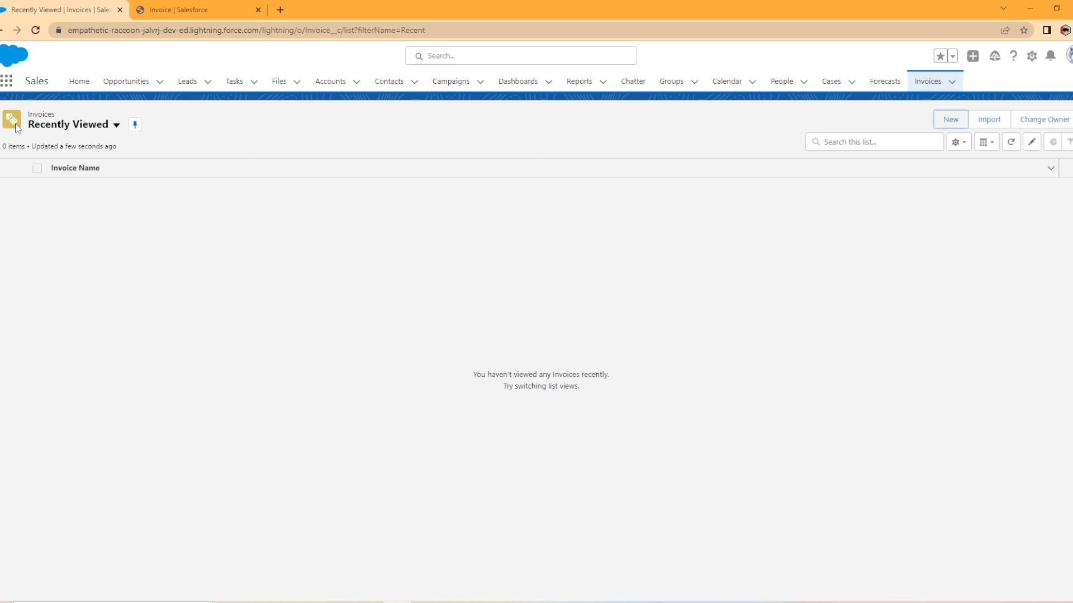
{"action": "left_click", "coordinate": [896, 125]}
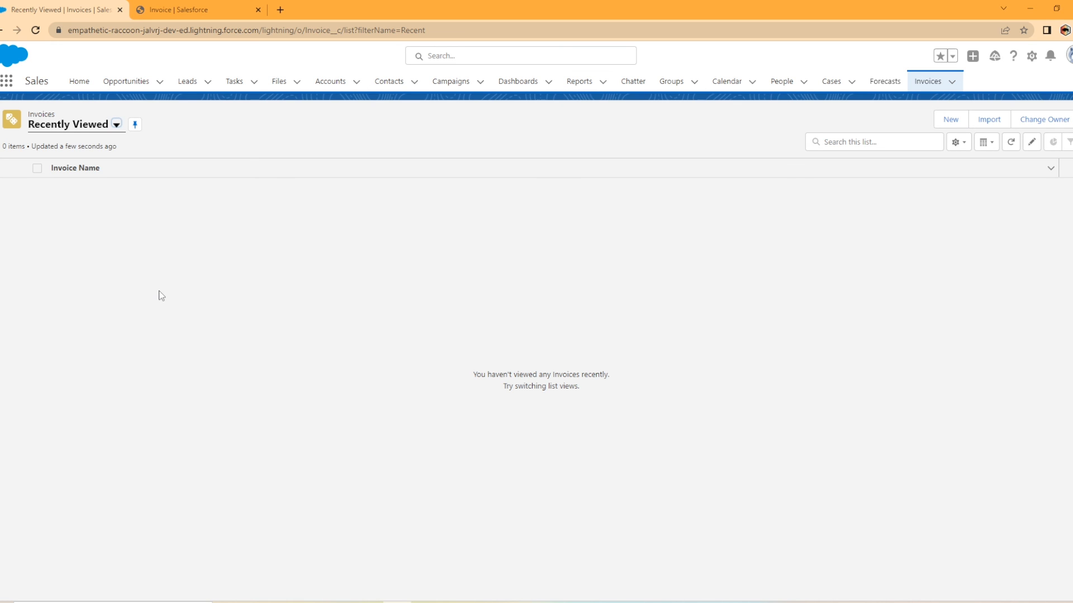